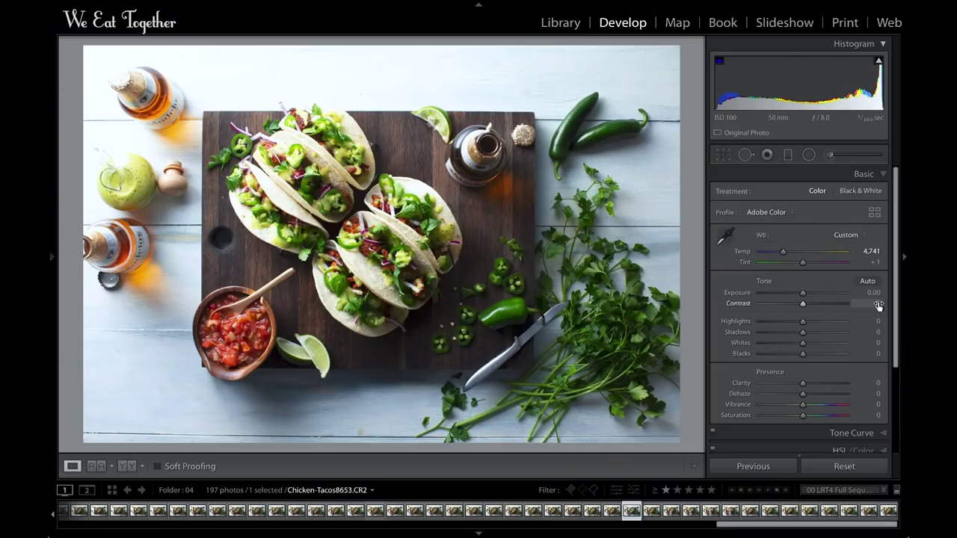
Step: Set the taco photo's Contrast to +20 and lower its Highlights to -72
{"action": "left_click", "coordinate": [878, 304]}
{"action": "type", "text": "20"}
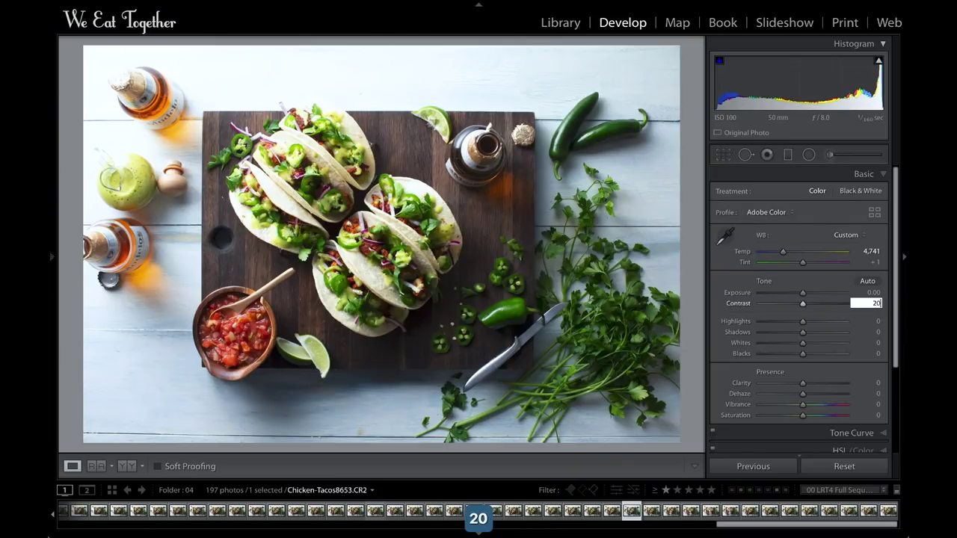
{"action": "key", "text": "Return"}
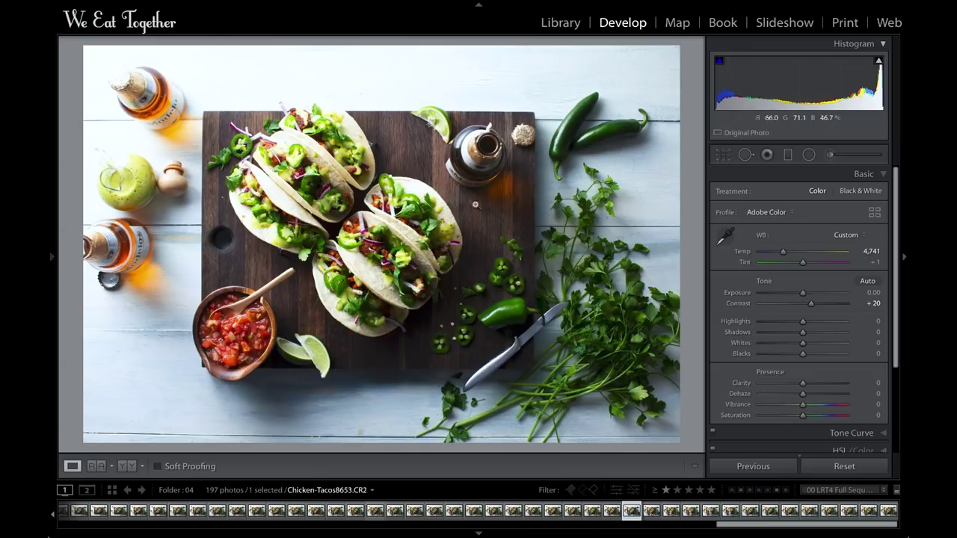
{"action": "left_click_drag", "start_coordinate": [803, 324], "coordinate": [771, 325]}
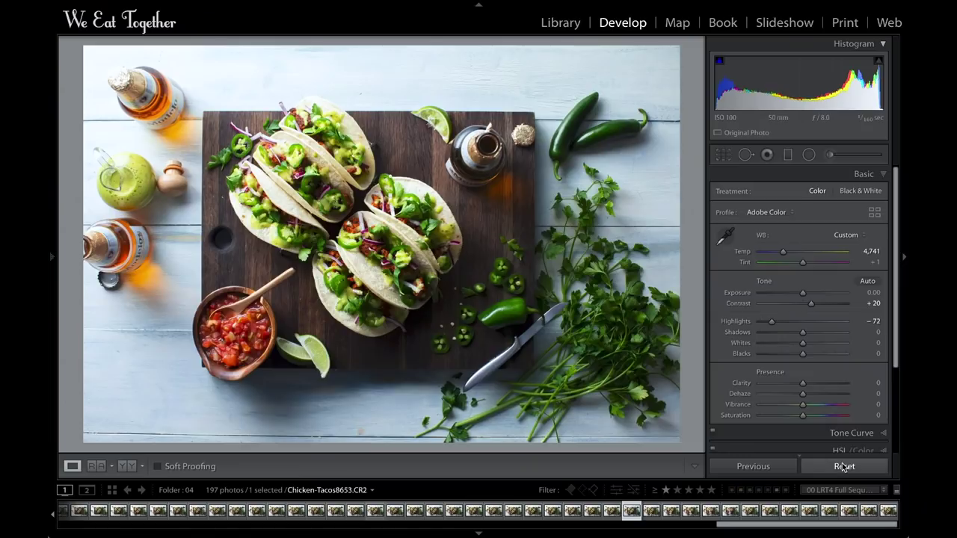
Step: Compare the photo with its unedited state by resetting all settings and undoing the reset a few times
{"action": "left_click", "coordinate": [839, 462]}
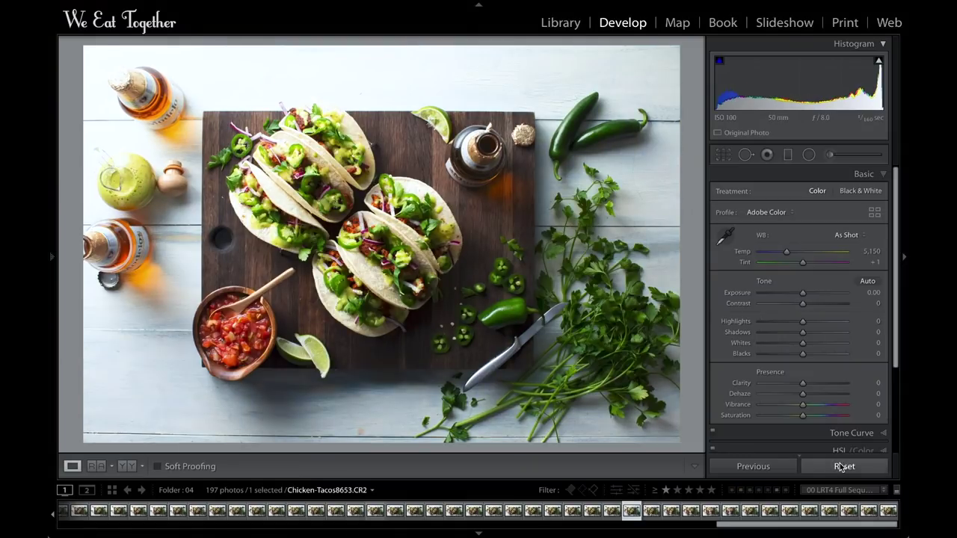
{"action": "key", "text": "super+z"}
{"action": "left_click", "coordinate": [839, 462]}
{"action": "key", "text": "super+z"}
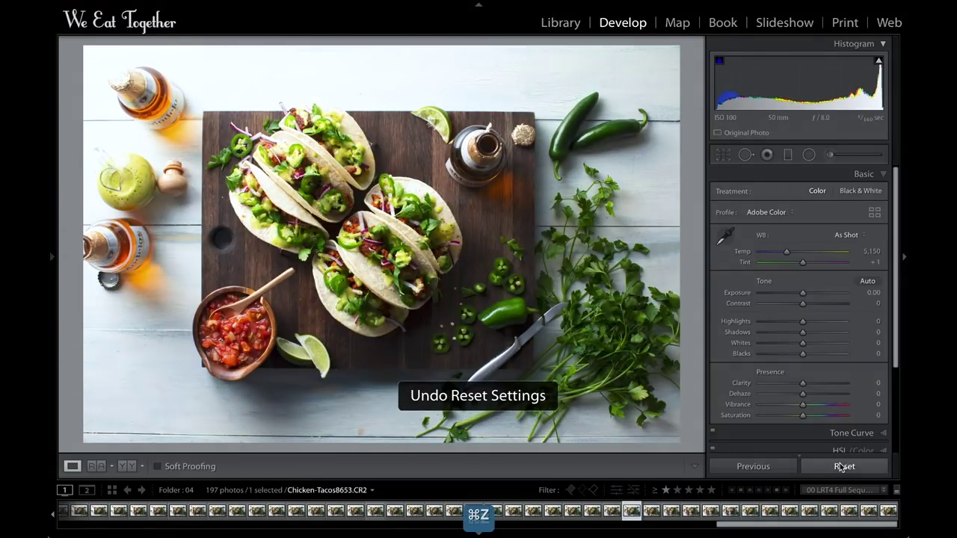
{"action": "left_click", "coordinate": [840, 462]}
{"action": "key", "text": "super+z"}
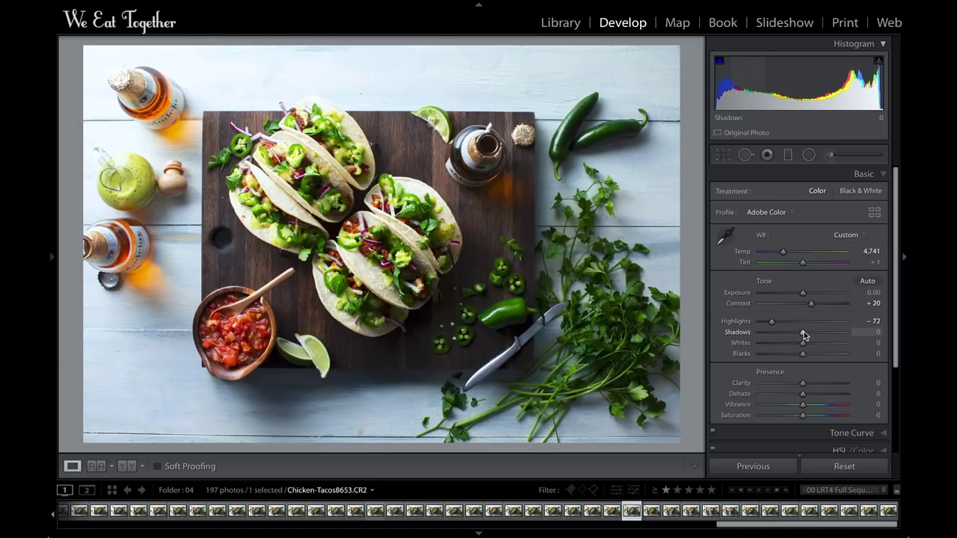
Step: Raise the Shadows to +53, then set Whites to -20 and Blacks to +20
{"action": "left_click_drag", "start_coordinate": [809, 333], "coordinate": [827, 332]}
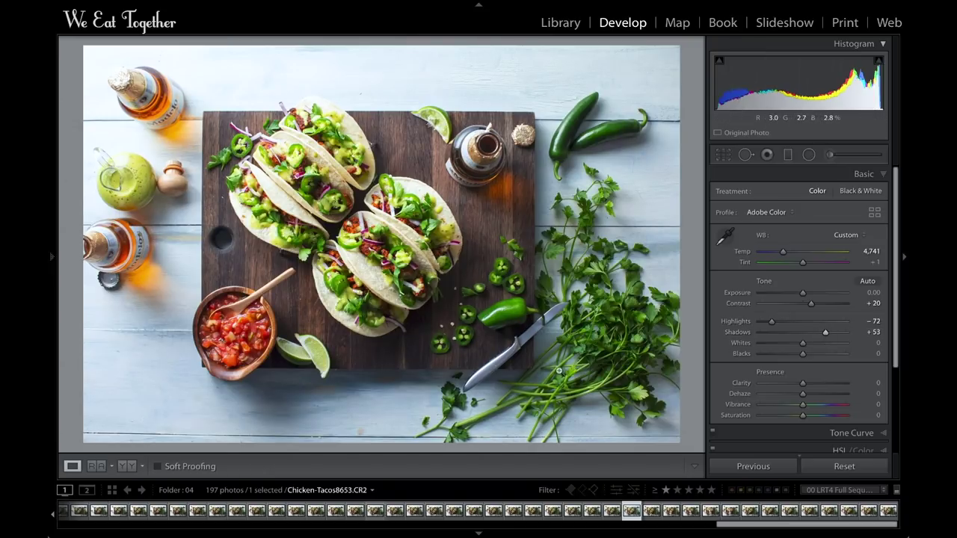
{"action": "left_click", "coordinate": [861, 342]}
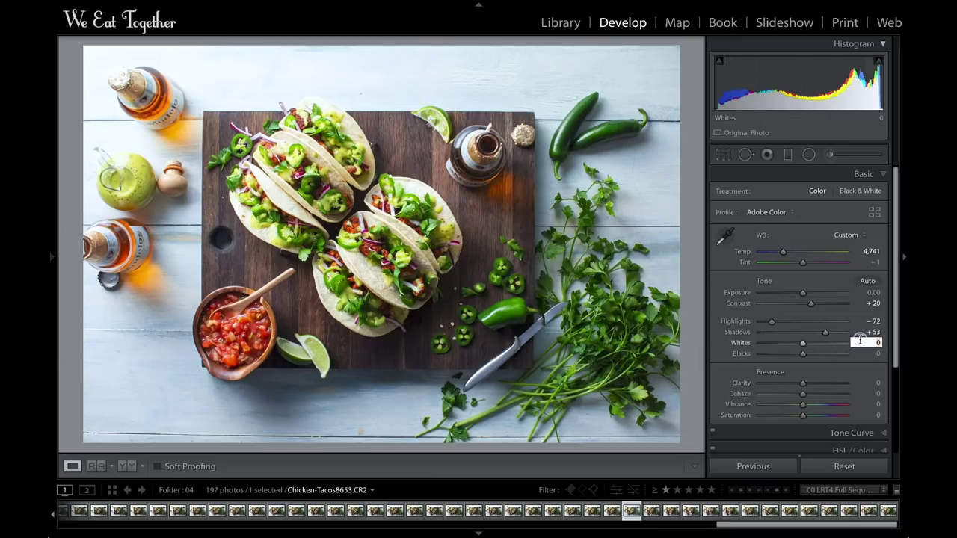
{"action": "type", "text": "-20"}
{"action": "key", "text": "Tab"}
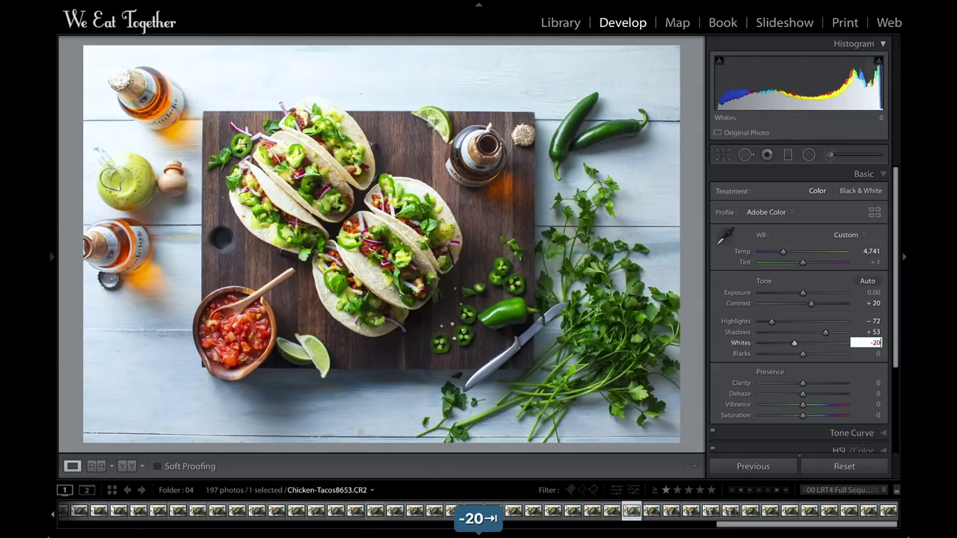
{"action": "type", "text": "20"}
{"action": "key", "text": "Return"}
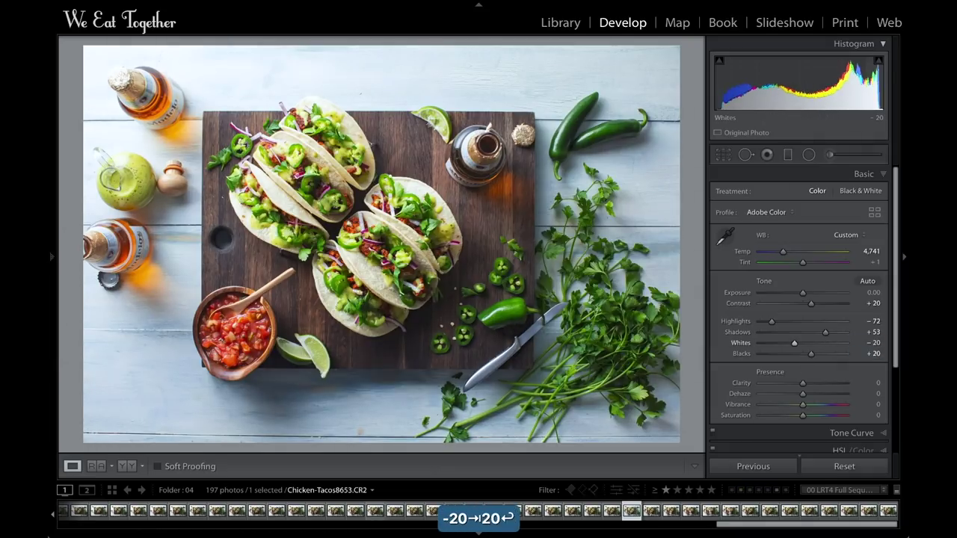
Step: Set the Presence values to Clarity +20, Dehaze +10, Vibrance +20 and Saturation -10
{"action": "left_click", "coordinate": [875, 379]}
{"action": "type", "text": "20"}
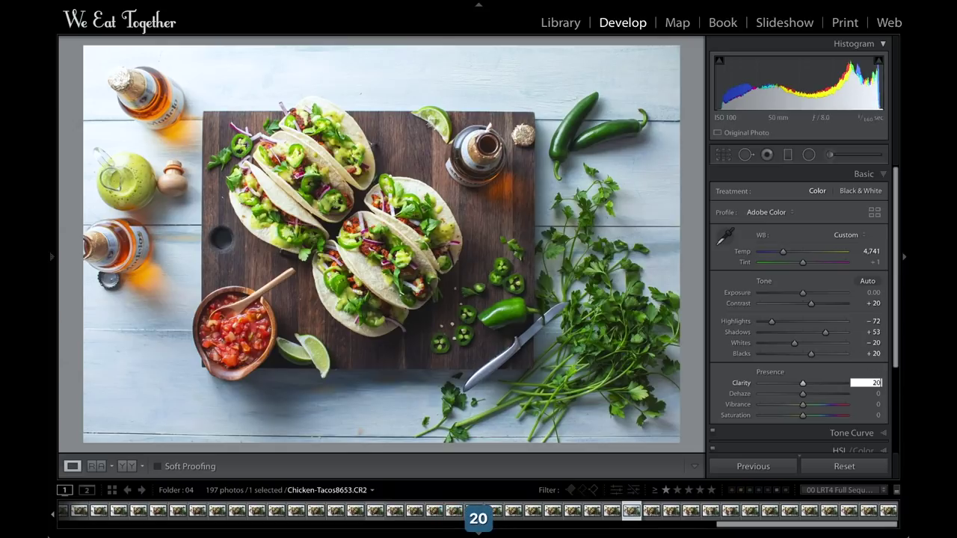
{"action": "key", "text": "Tab"}
{"action": "type", "text": "10"}
{"action": "key", "text": "Tab"}
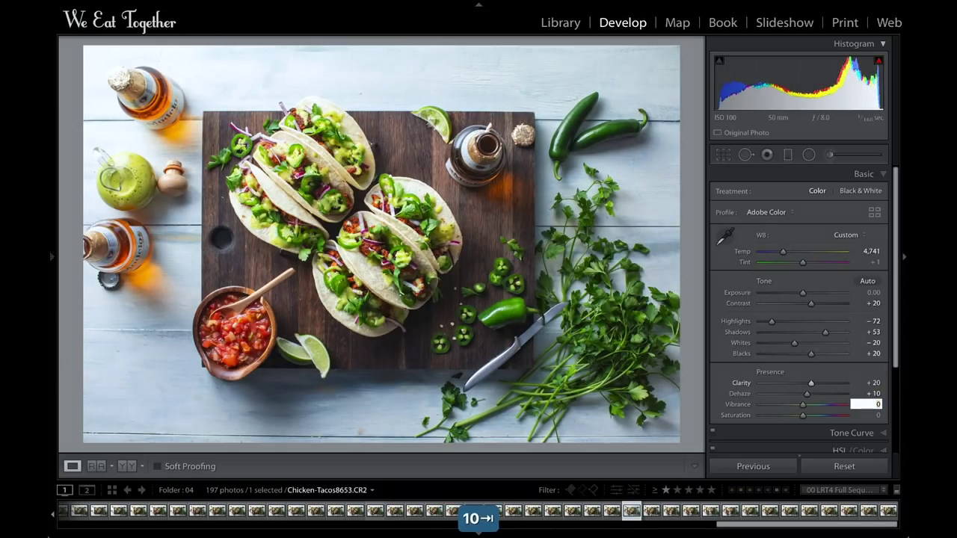
{"action": "type", "text": "20"}
{"action": "key", "text": "Tab"}
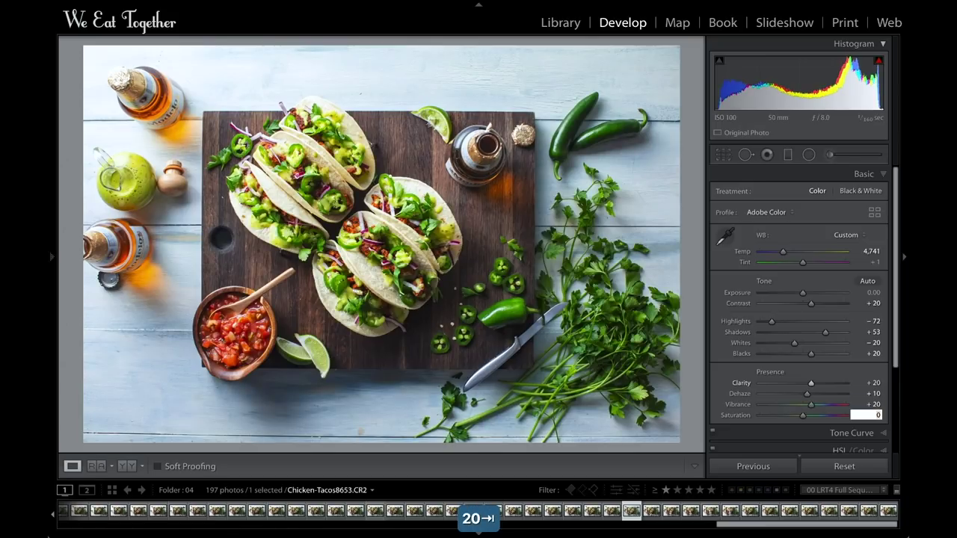
{"action": "type", "text": "-10"}
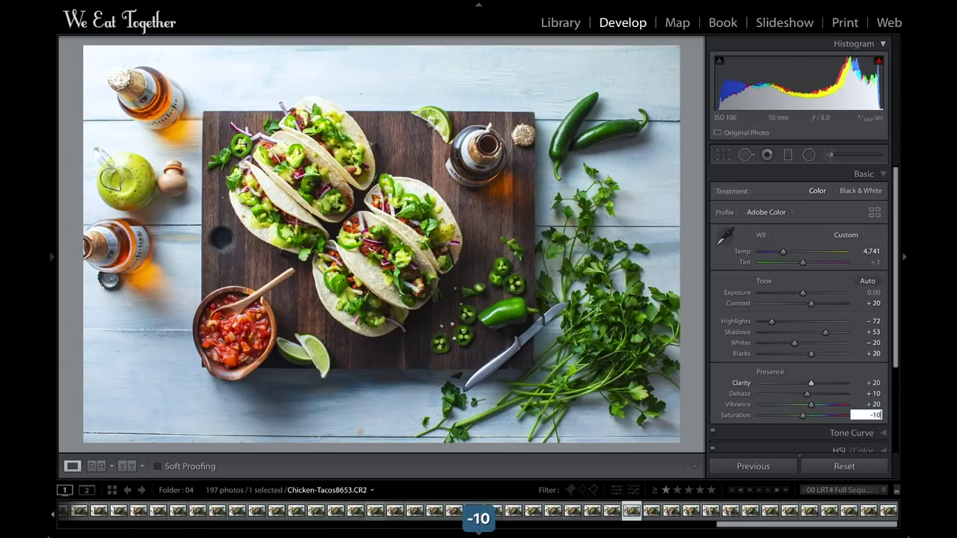
Step: Check the tone and presence edits against the original by repeatedly resetting the photo and undoing each reset
{"action": "left_click", "coordinate": [844, 466]}
{"action": "key", "text": "super+z"}
{"action": "left_click", "coordinate": [844, 467]}
{"action": "key", "text": "super+z"}
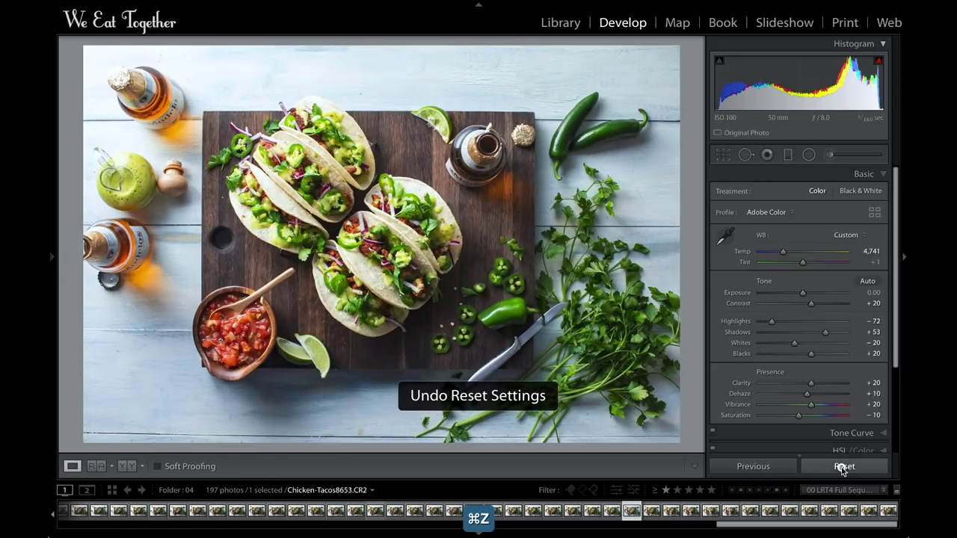
{"action": "left_click", "coordinate": [844, 466]}
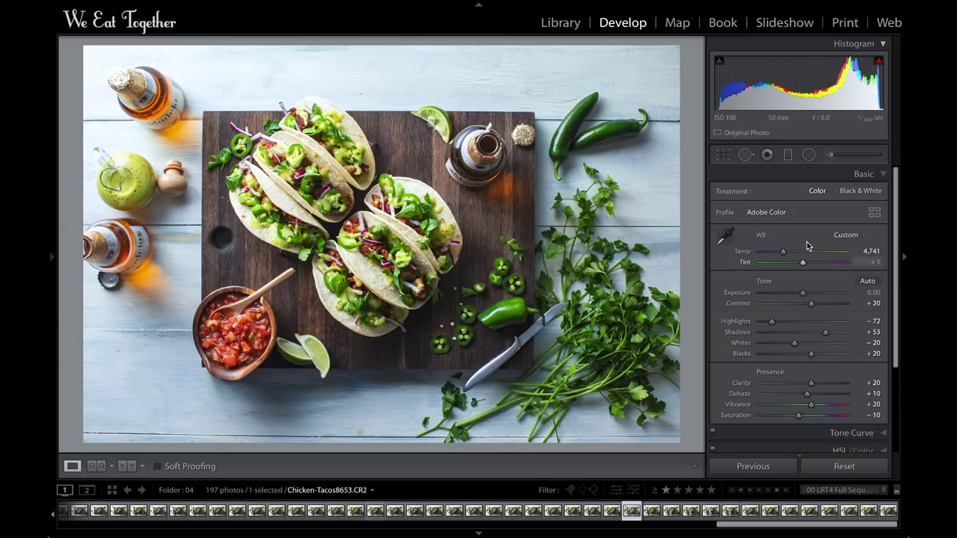
Step: Adjust the RGB tone curve with a slightly lowered point in the shadows and an anchor point at the midtones
{"action": "scroll", "coordinate": [807, 241], "scroll_direction": "down", "scroll_amount": 3}
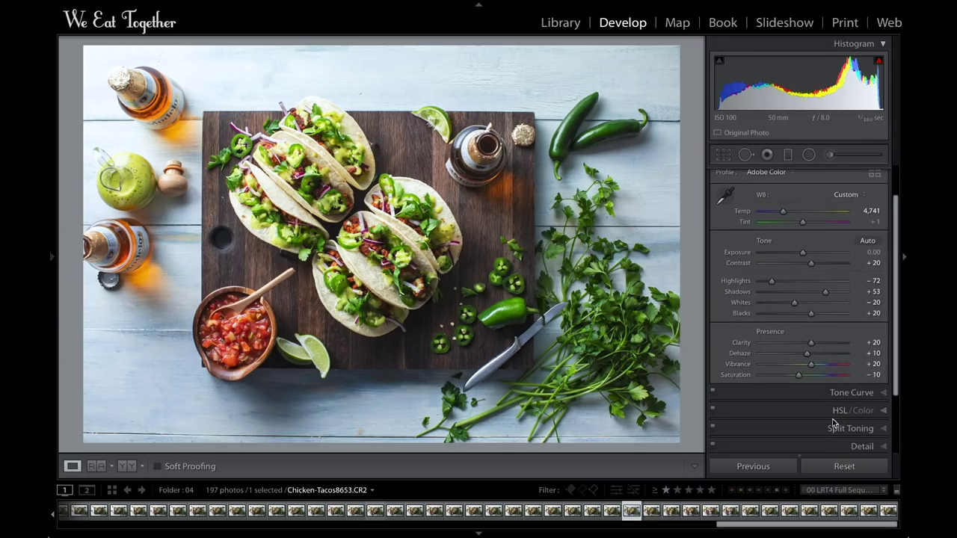
{"action": "left_click", "coordinate": [849, 393]}
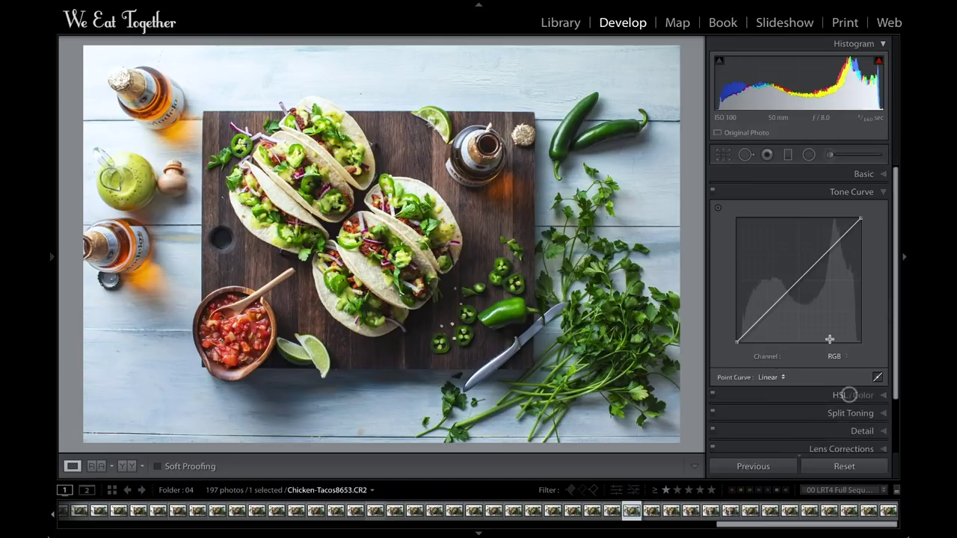
{"action": "left_click", "coordinate": [766, 312]}
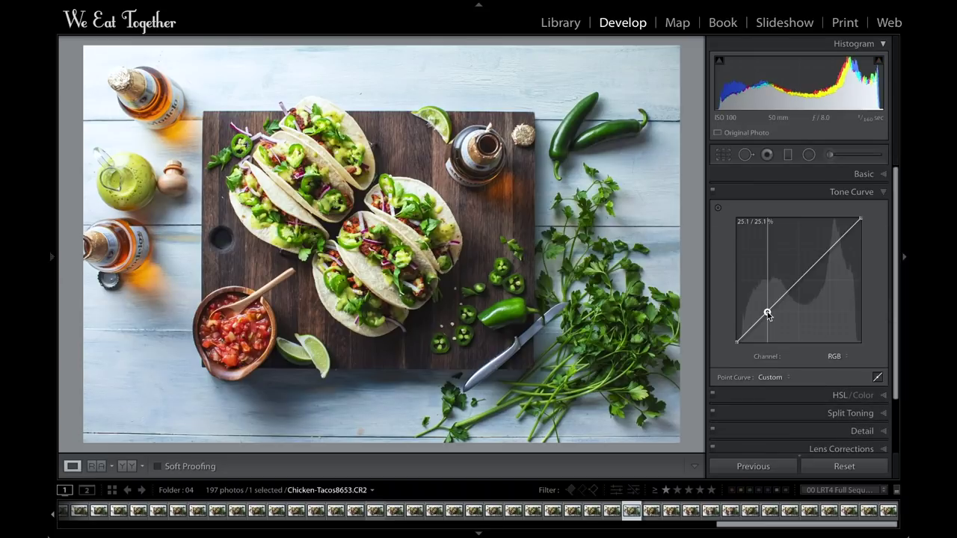
{"action": "left_click_drag", "start_coordinate": [767, 314], "coordinate": [770, 314]}
{"action": "left_click_drag", "start_coordinate": [800, 282], "coordinate": [799, 281]}
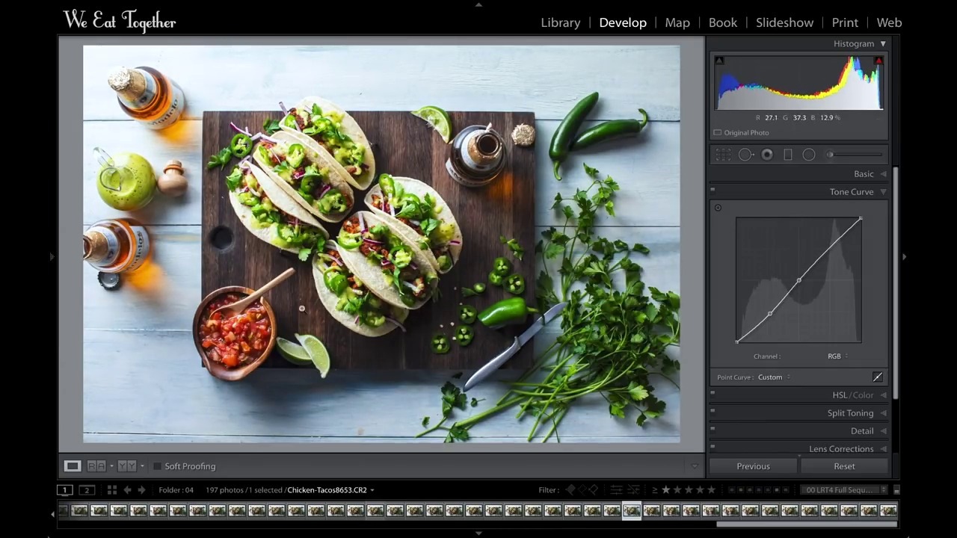
Step: Turn on Remove Chromatic Aberration and Enable Profile Corrections for the photo's lens corrections
{"action": "scroll", "coordinate": [841, 395], "scroll_direction": "down", "scroll_amount": 2}
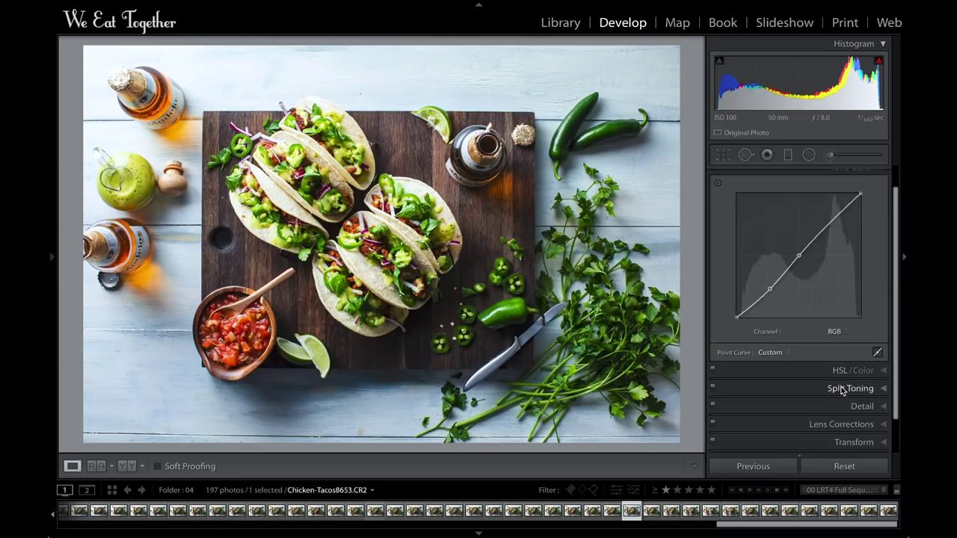
{"action": "left_click", "coordinate": [847, 412]}
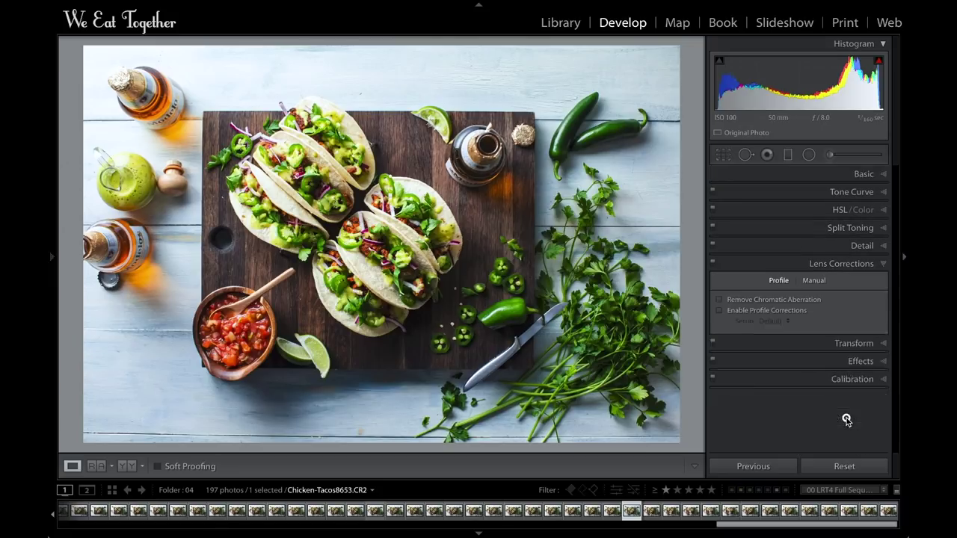
{"action": "left_click", "coordinate": [719, 292]}
{"action": "left_click", "coordinate": [719, 302]}
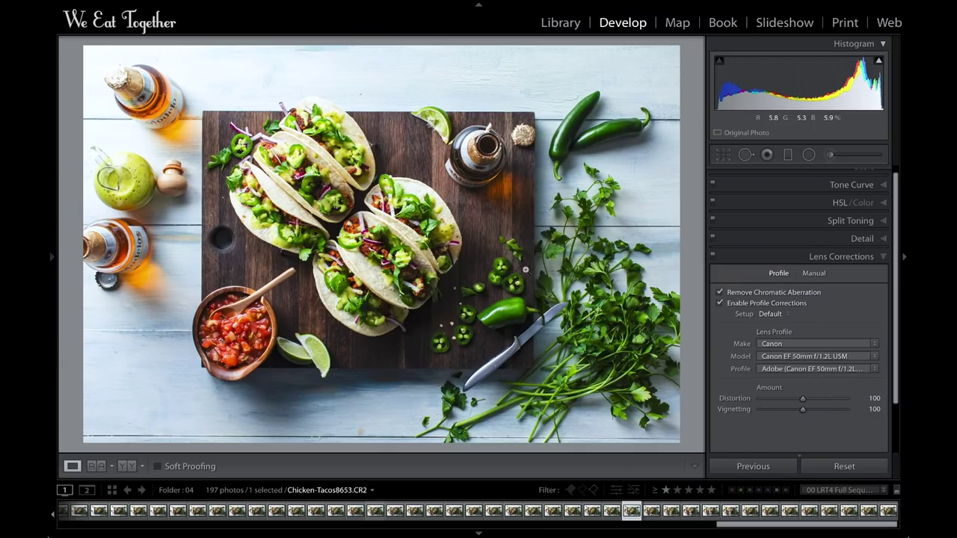
Step: Crop the photo to a 16 x 9 aspect ratio, nudging the image slightly down within the crop frame
{"action": "left_click", "coordinate": [724, 154]}
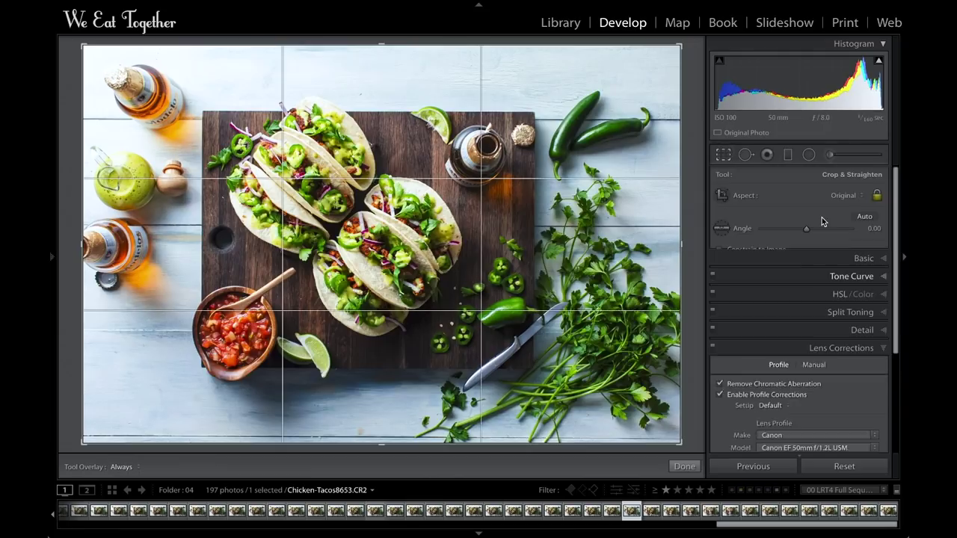
{"action": "left_click", "coordinate": [855, 198]}
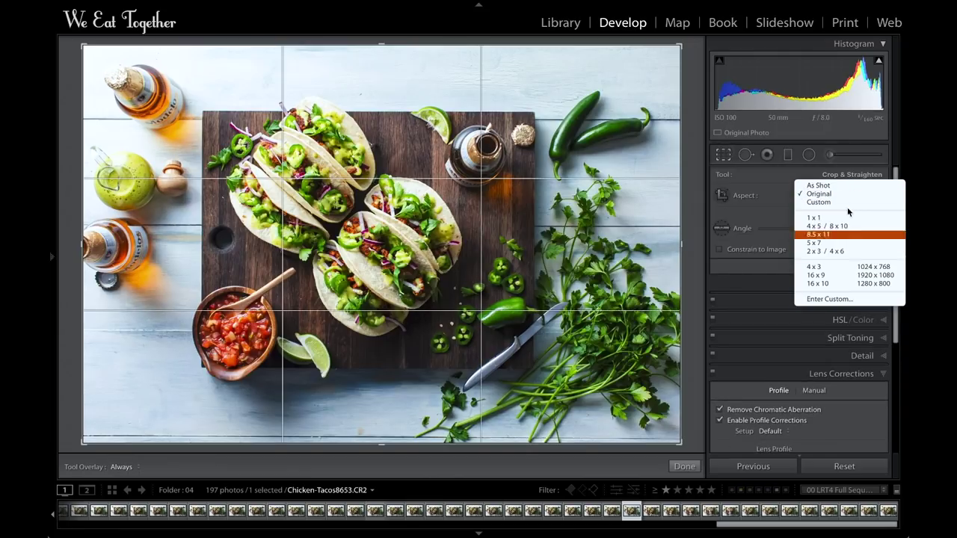
{"action": "left_click", "coordinate": [816, 274]}
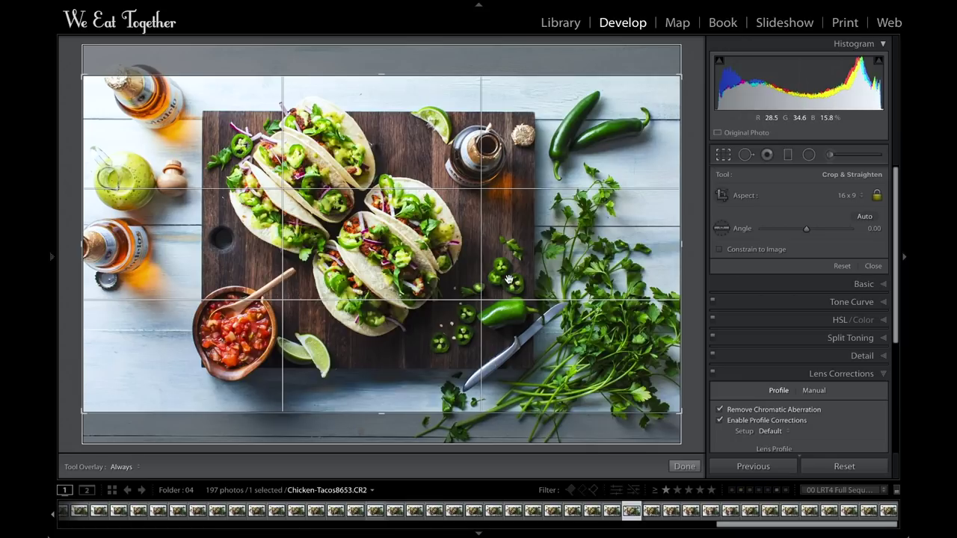
{"action": "key", "text": "Up"}
{"action": "key", "text": "Up"}
{"action": "key", "text": "Down"}
{"action": "key", "text": "Down"}
{"action": "key", "text": "Down"}
{"action": "key", "text": "Down"}
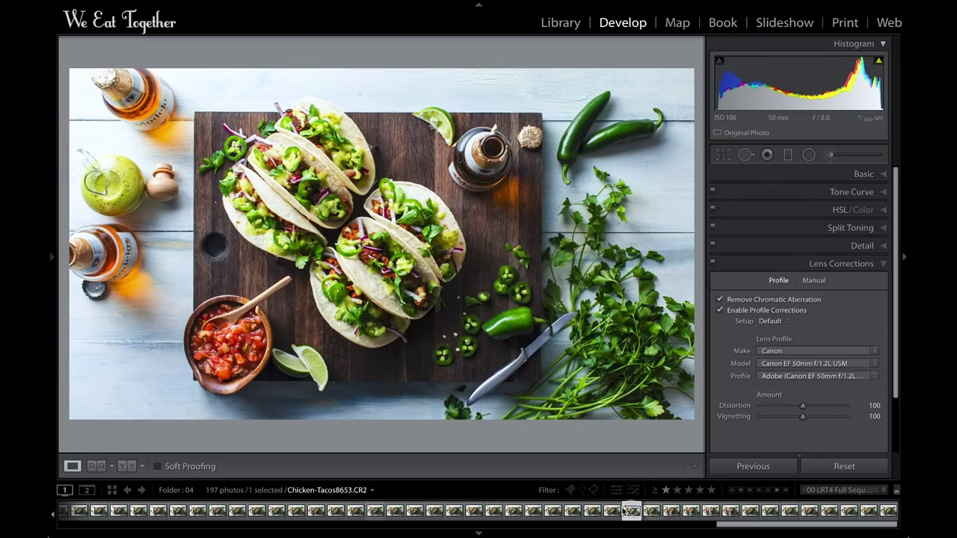
Step: Select all frames from the first photo in the filmstrip through the edited Chicken-Tacos8653.CR2 and check the selected range
{"action": "left_click", "coordinate": [114, 525]}
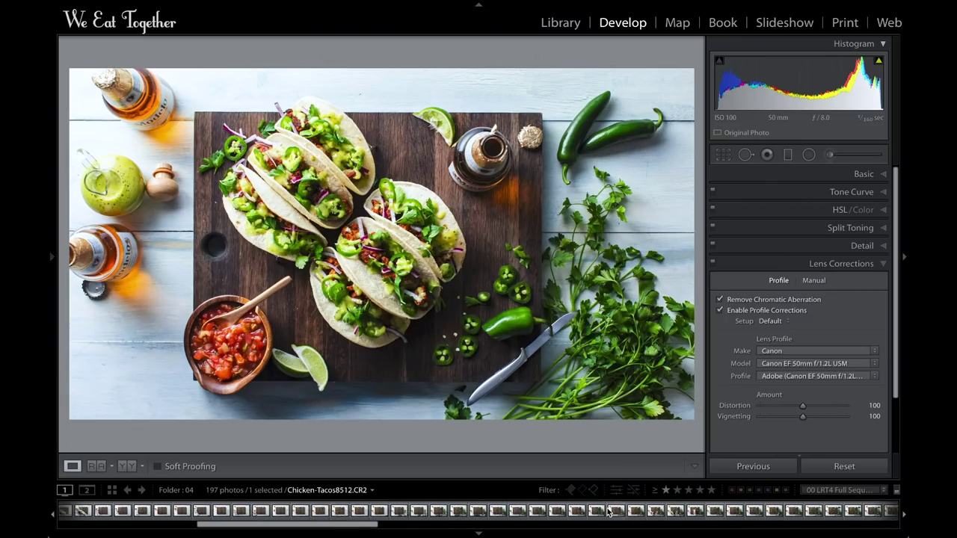
{"action": "left_click", "coordinate": [68, 512], "text": "shift"}
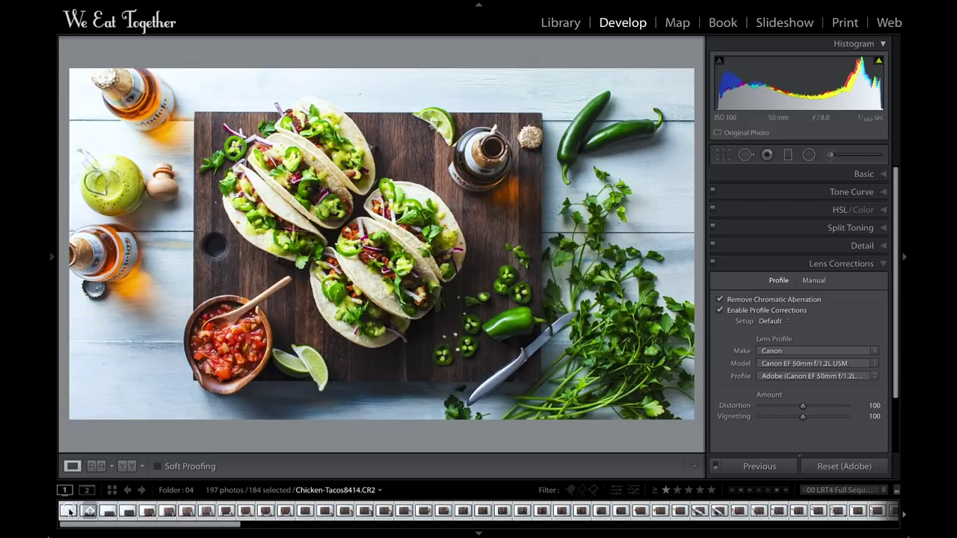
{"action": "scroll", "coordinate": [215, 511], "scroll_direction": "down", "scroll_amount": 15}
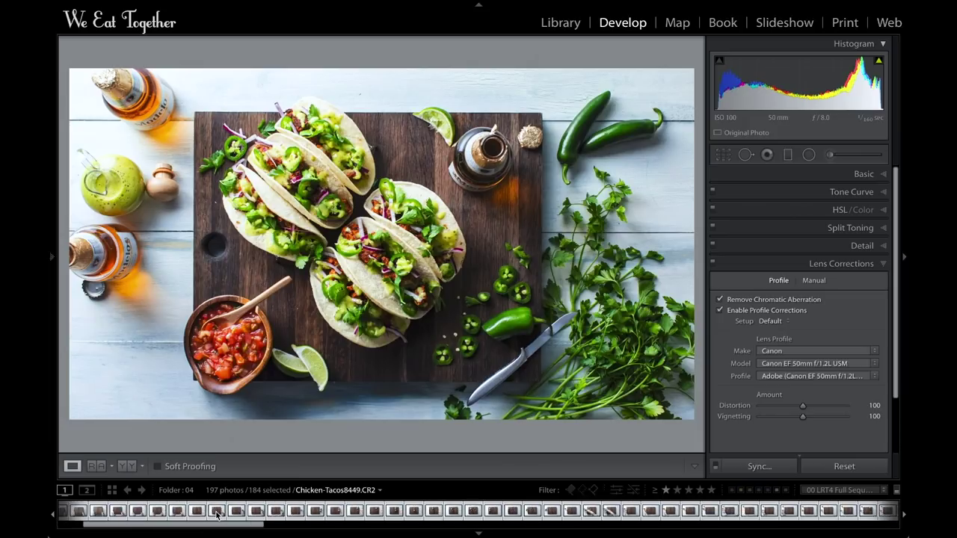
{"action": "scroll", "coordinate": [216, 511], "scroll_direction": "down", "scroll_amount": 5}
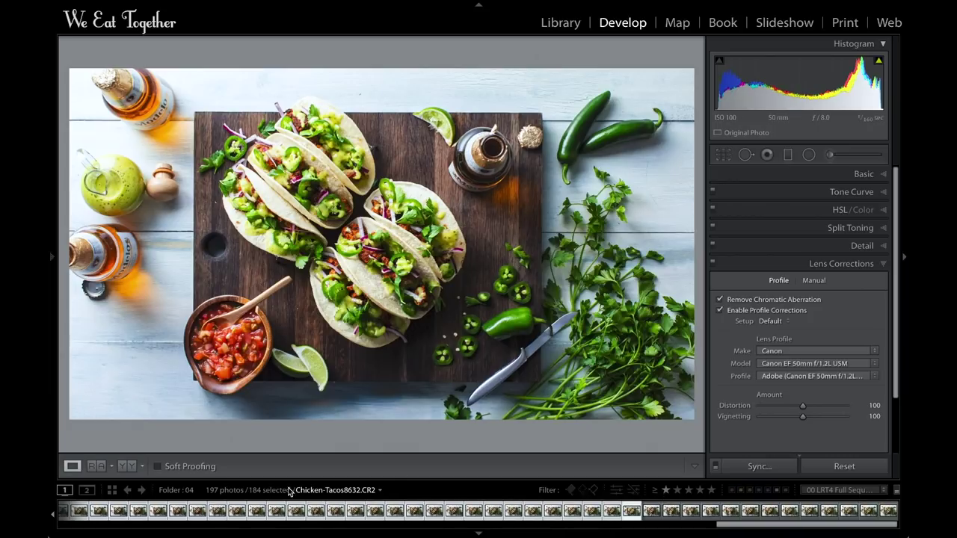
Step: Synchronize the edited photo's develop settings to all selected frames with every available setting included
{"action": "left_click", "coordinate": [754, 467]}
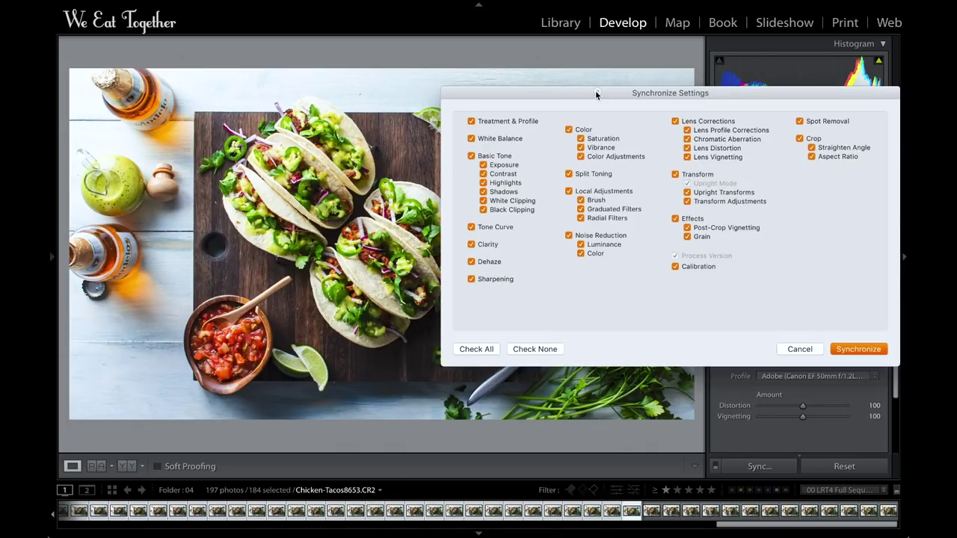
{"action": "left_click_drag", "start_coordinate": [604, 91], "coordinate": [340, 93]}
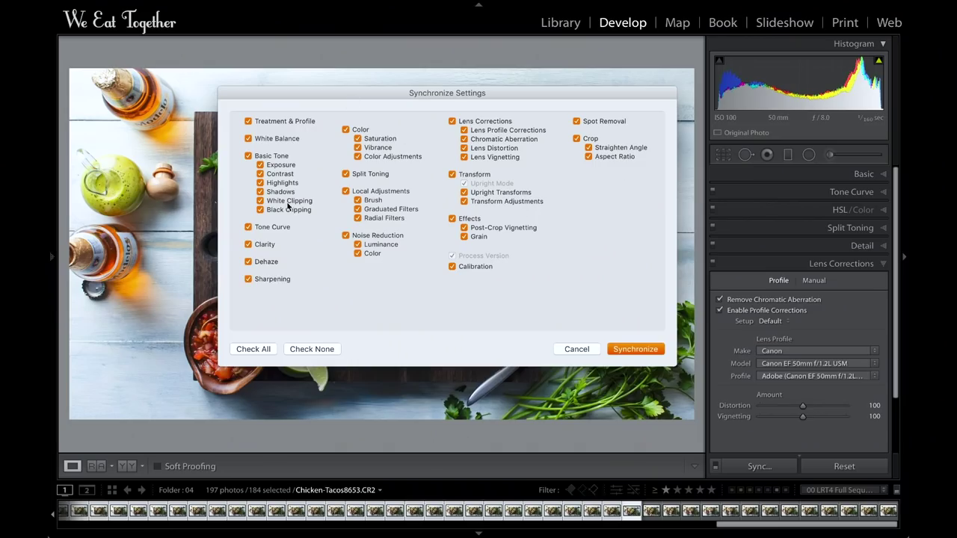
{"action": "left_click", "coordinate": [635, 349]}
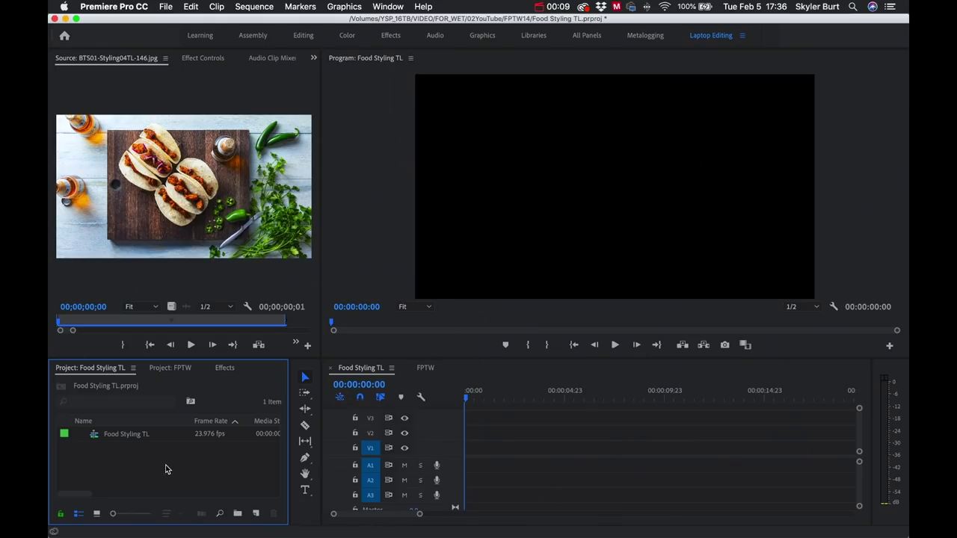
Step: Import the Food Styling TL Images folder and place its images in sequence on video track V1
{"action": "key", "text": "super+i"}
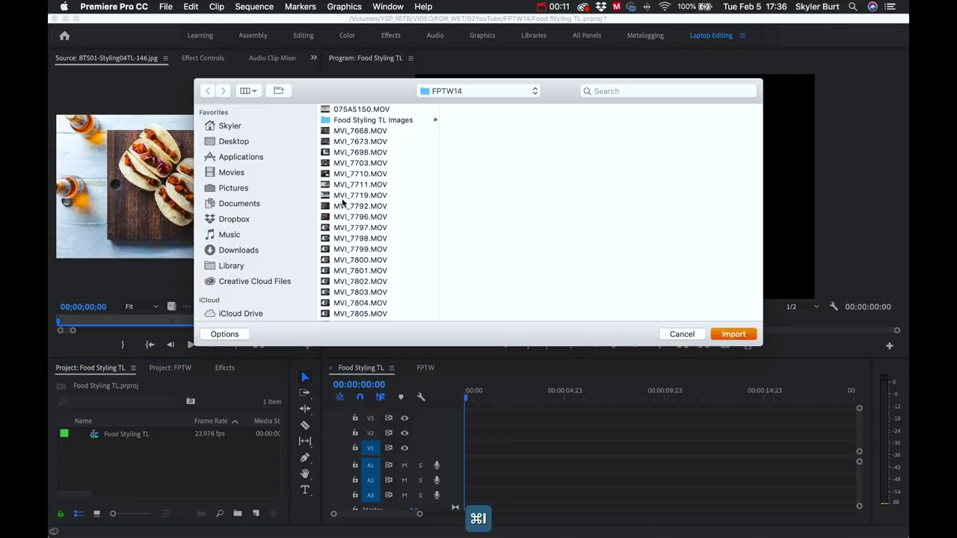
{"action": "left_click", "coordinate": [373, 121]}
{"action": "left_click", "coordinate": [733, 334]}
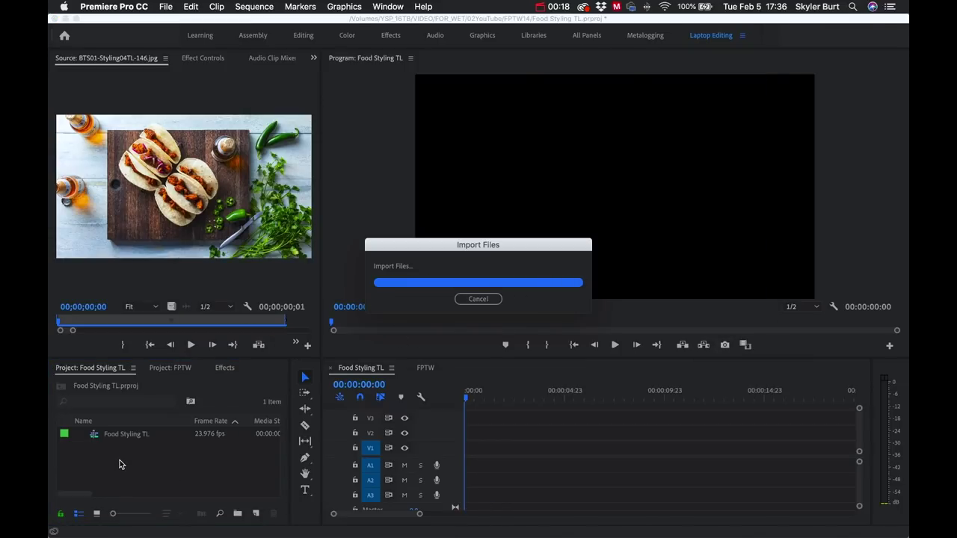
{"action": "left_click", "coordinate": [80, 434]}
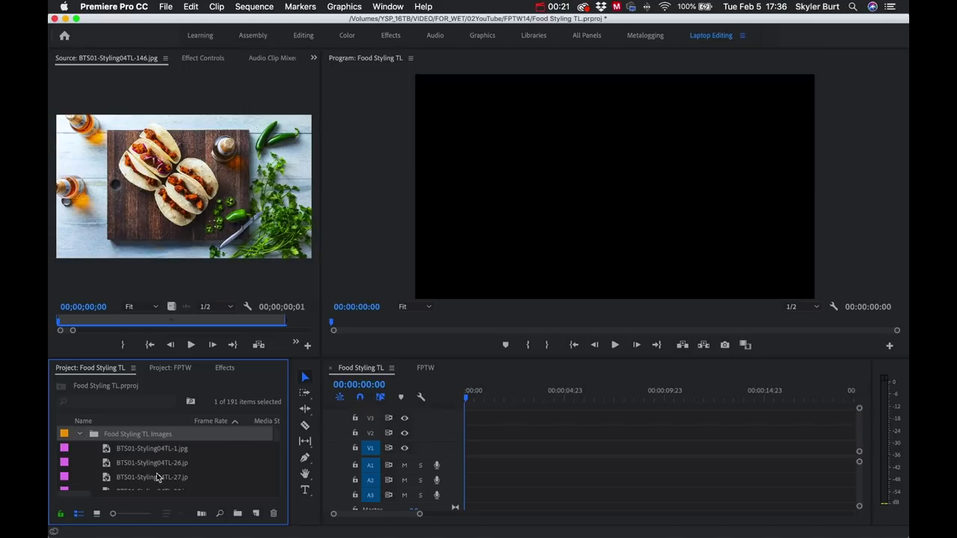
{"action": "left_click", "coordinate": [80, 434]}
{"action": "left_click_drag", "start_coordinate": [498, 397], "coordinate": [516, 456]}
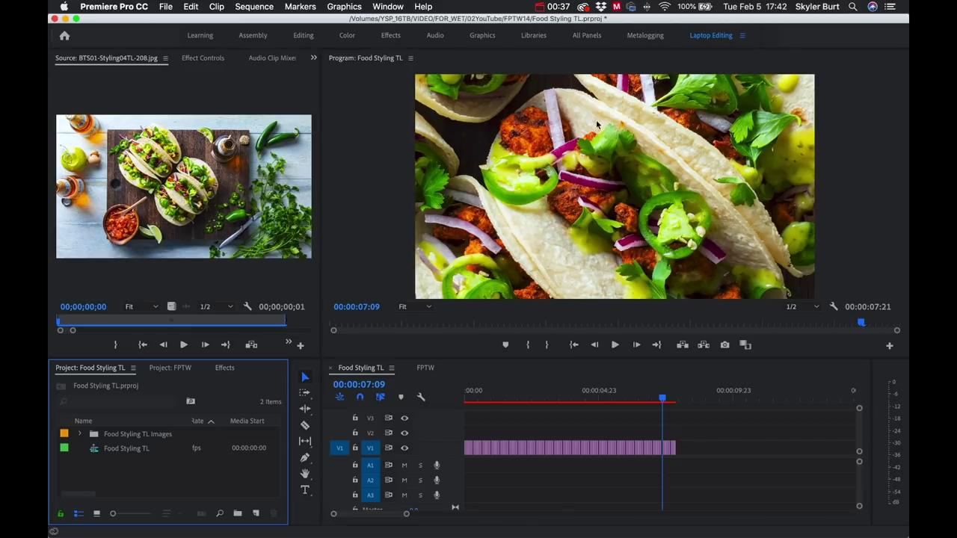
Step: Select all image clips on track V1 and apply Scale to Frame Size to them
{"action": "left_click_drag", "start_coordinate": [682, 432], "coordinate": [629, 448]}
{"action": "left_click_drag", "start_coordinate": [468, 491], "coordinate": [435, 498]}
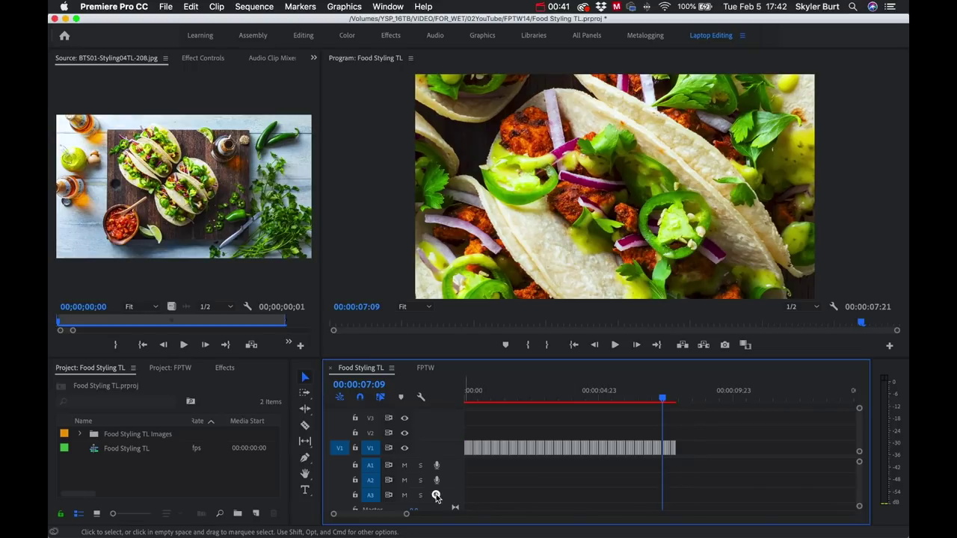
{"action": "right_click", "coordinate": [546, 452]}
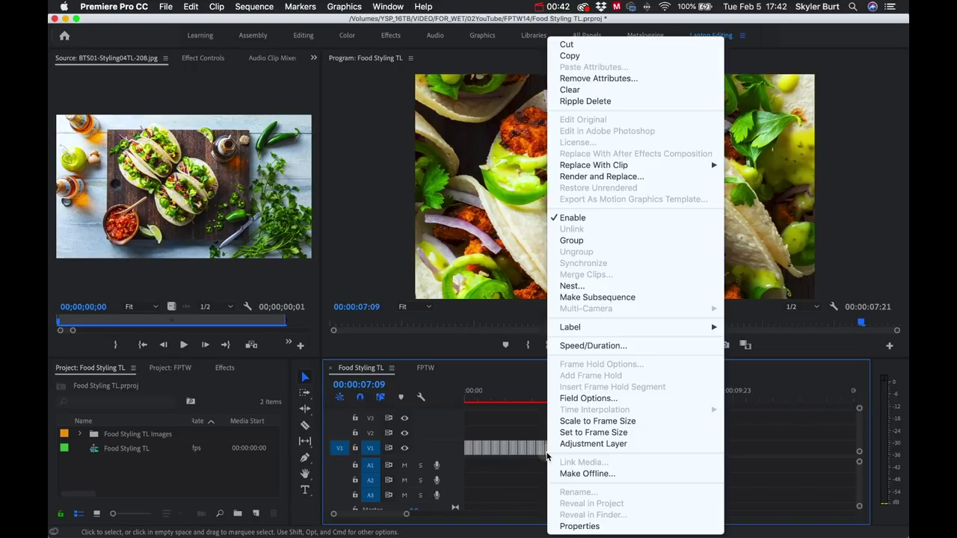
{"action": "left_click", "coordinate": [594, 422]}
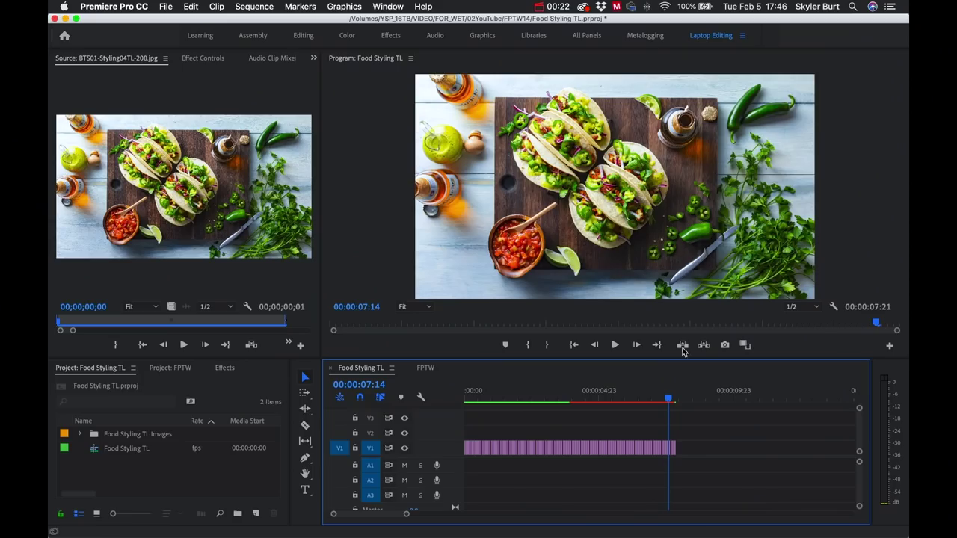
Step: Nest all the image clips on track V1 into one sequence named FSTL
{"action": "left_click_drag", "start_coordinate": [575, 405], "coordinate": [509, 401]}
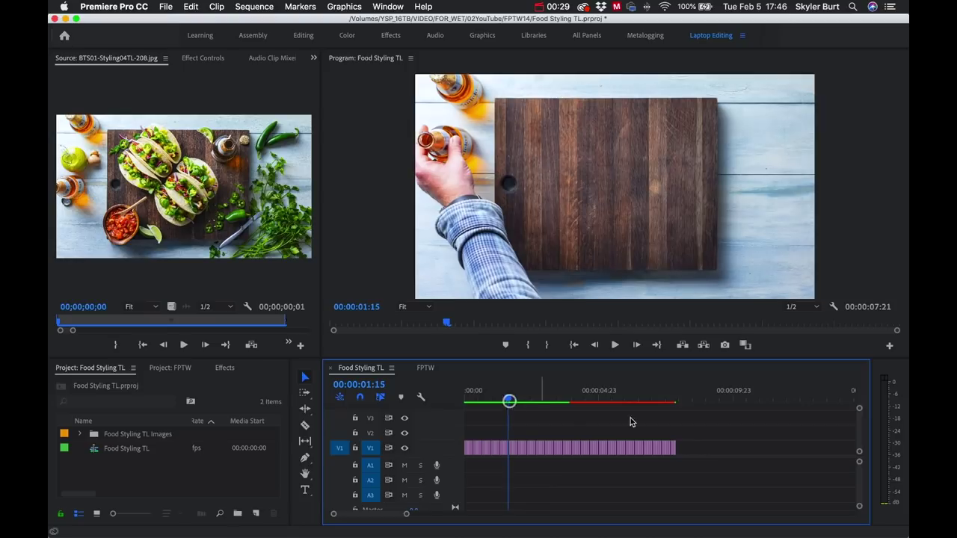
{"action": "left_click_drag", "start_coordinate": [436, 480], "coordinate": [436, 479]}
{"action": "right_click", "coordinate": [554, 450]}
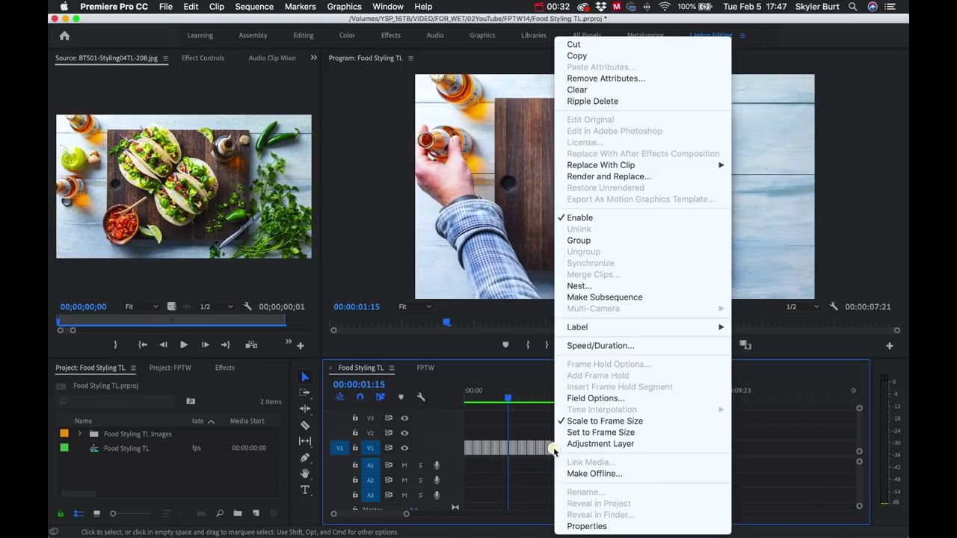
{"action": "left_click", "coordinate": [572, 286]}
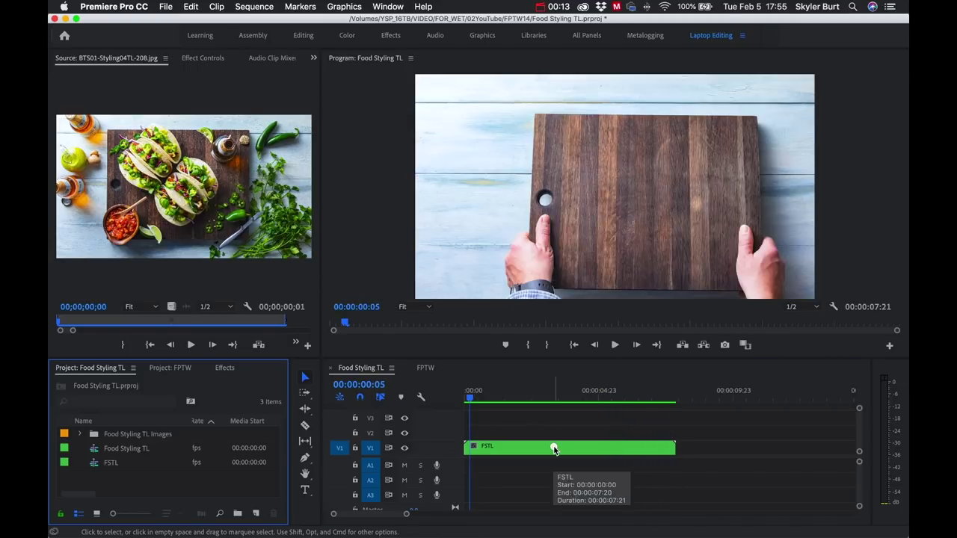
Step: Set the nested FSTL clip's speed to 50% and play the slowed time-lapse through to its end
{"action": "right_click", "coordinate": [554, 449]}
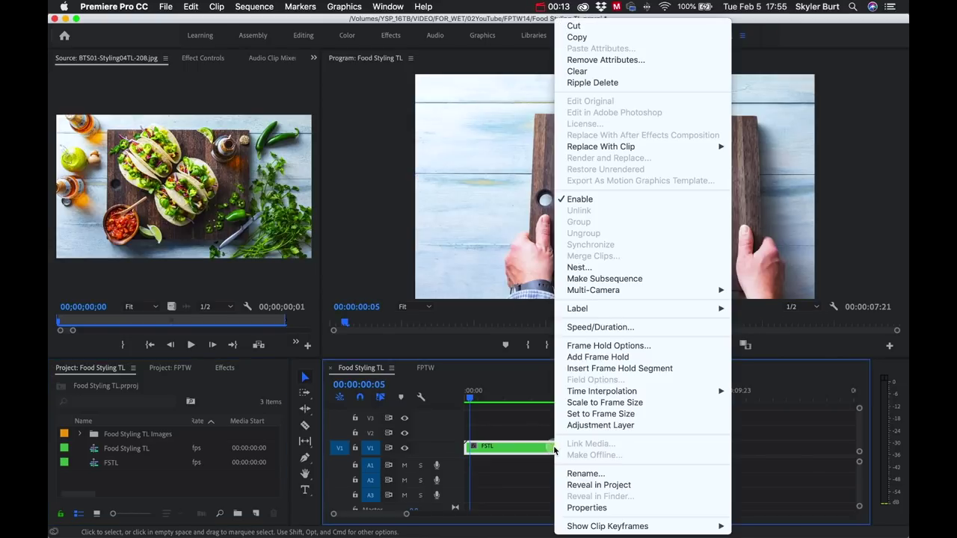
{"action": "left_click", "coordinate": [597, 327]}
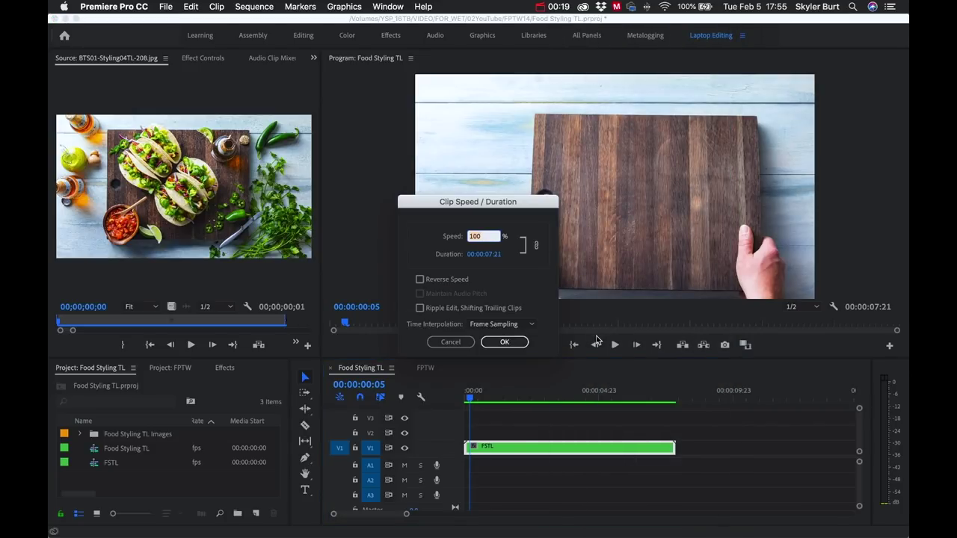
{"action": "type", "text": "50"}
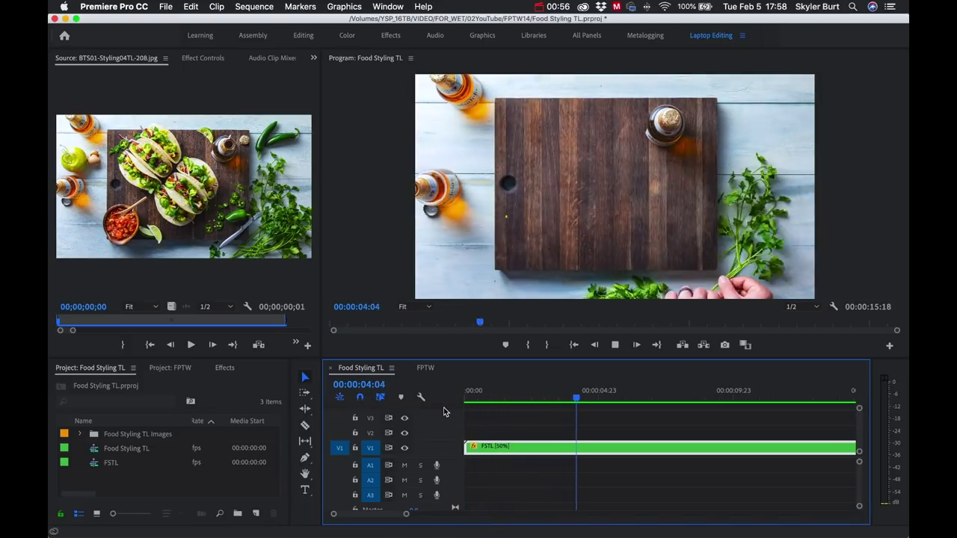
{"action": "key", "text": "minus"}
{"action": "key", "text": "minus"}
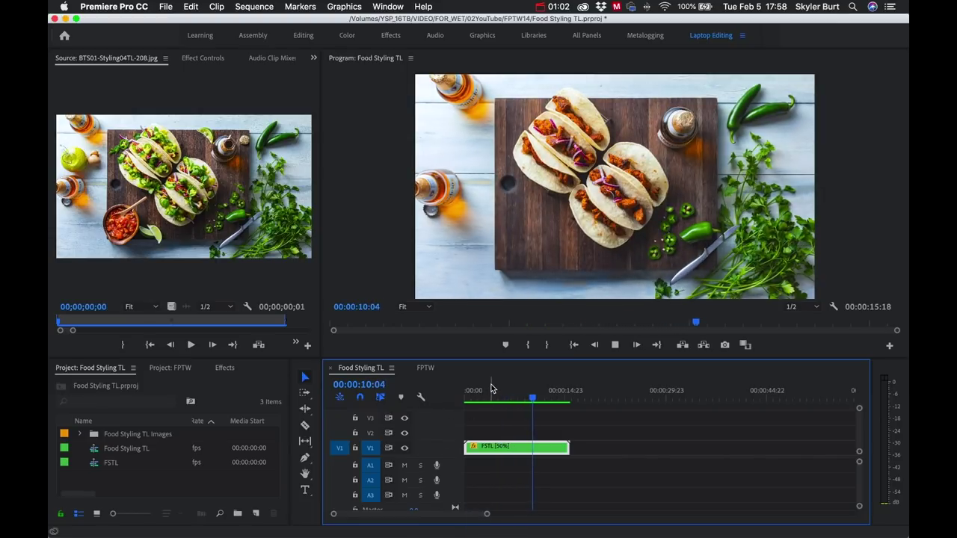
{"action": "key", "text": "equal"}
{"action": "key", "text": "equal"}
{"action": "key", "text": "equal"}
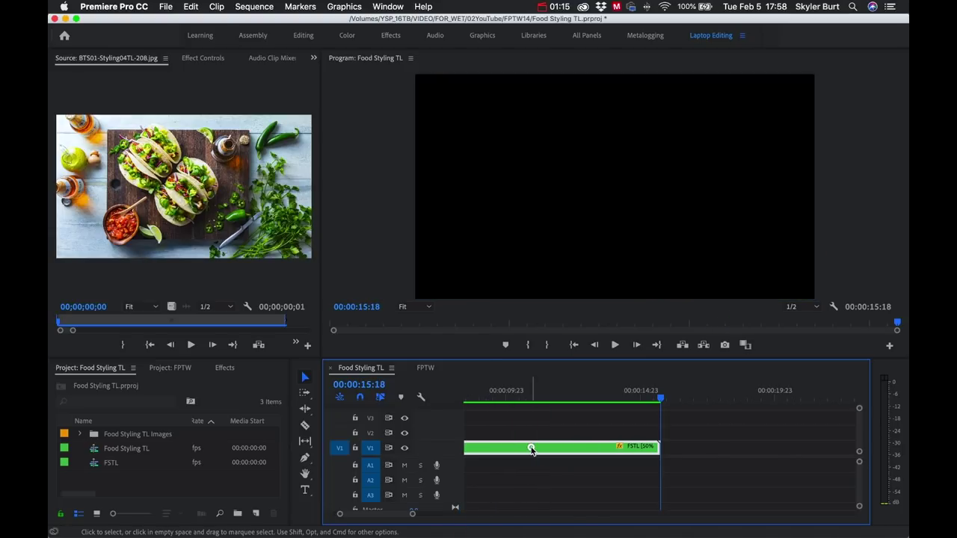
Step: Open the nested FSTL sequence and examine its individual image clips on the timeline
{"action": "double_click", "coordinate": [531, 447]}
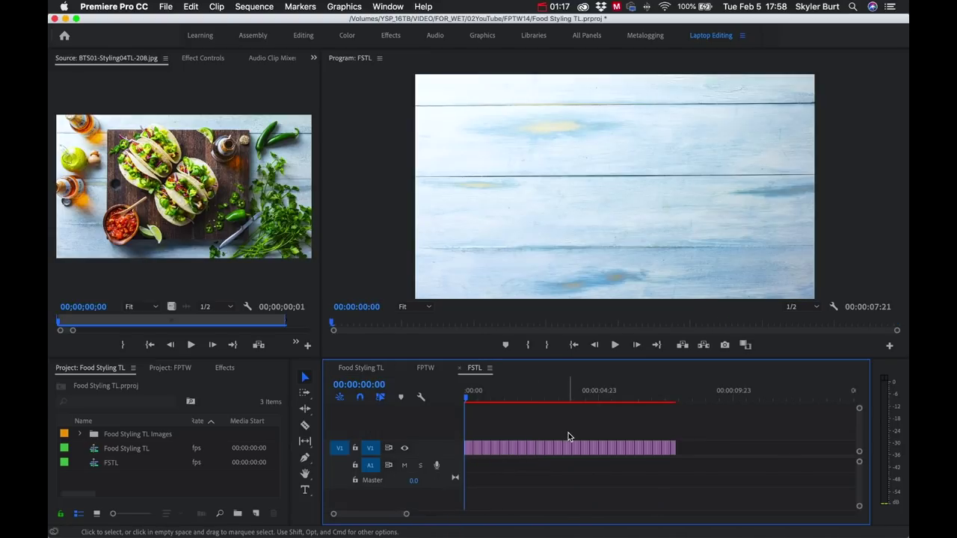
{"action": "key", "text": "equal"}
{"action": "key", "text": "equal"}
{"action": "key", "text": "equal"}
{"action": "key", "text": "equal"}
{"action": "key", "text": "equal"}
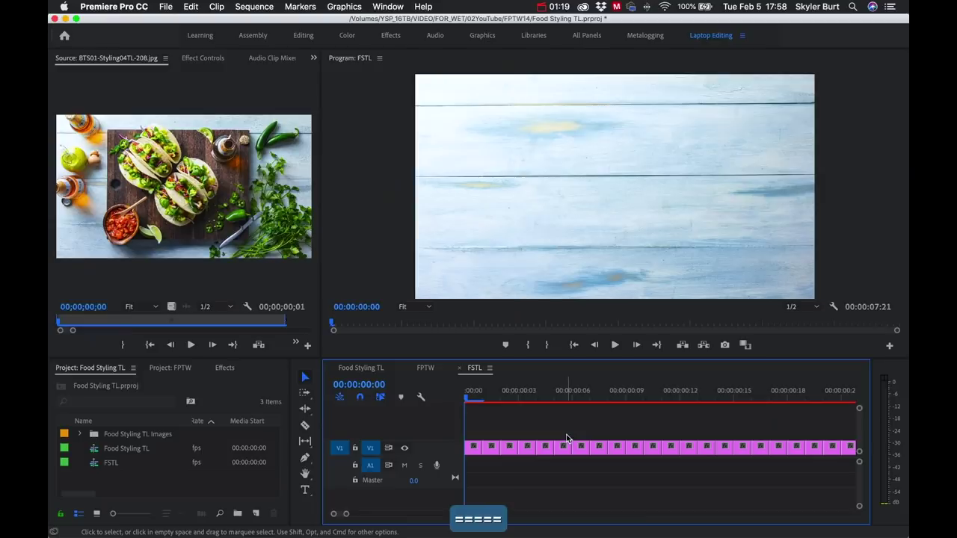